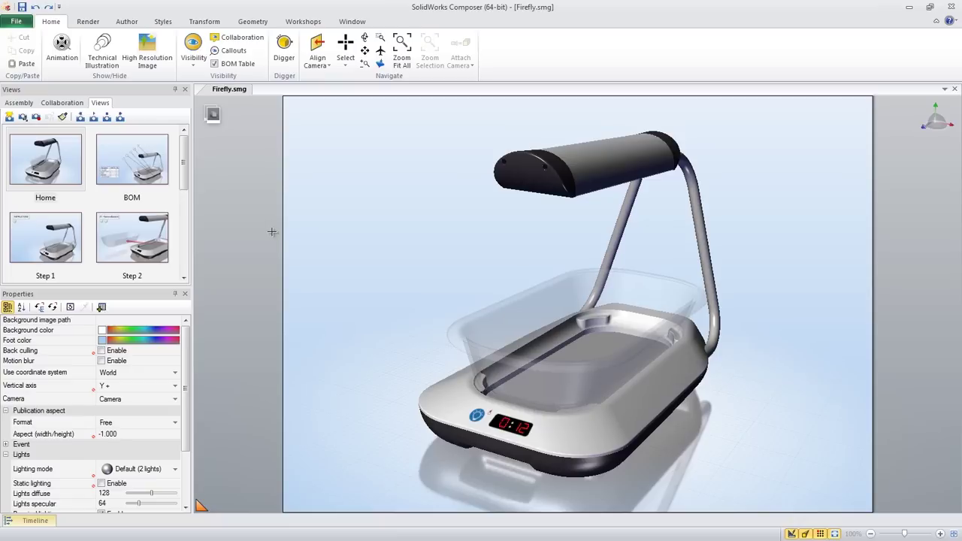
Orbit the Firefly model and zoom in close on the base and its timer display
mouse_move(316, 135)
mouse_down()
mouse_move(569, 122)
mouse_move(683, 125)
mouse_move(682, 133)
mouse_up()
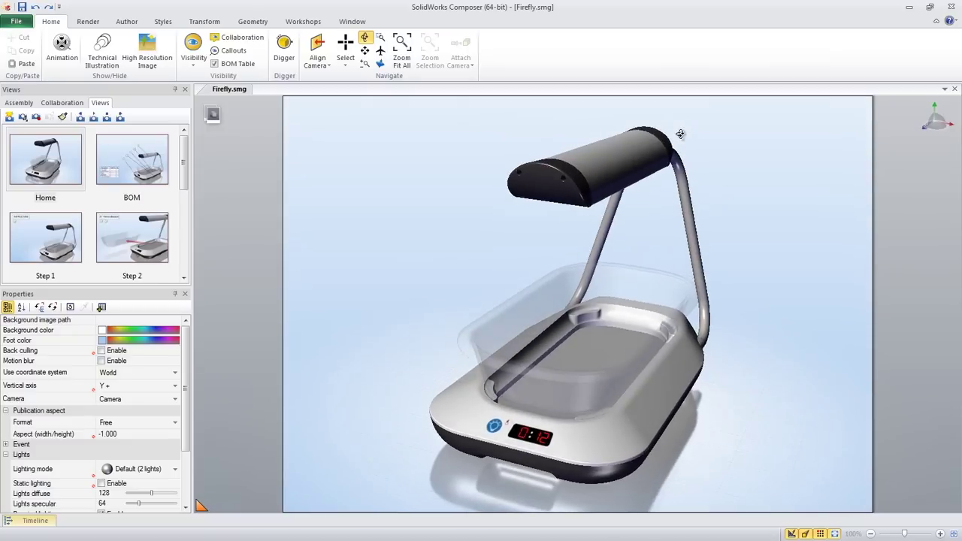
key(Escape)
scroll(607, 447, up, 5)
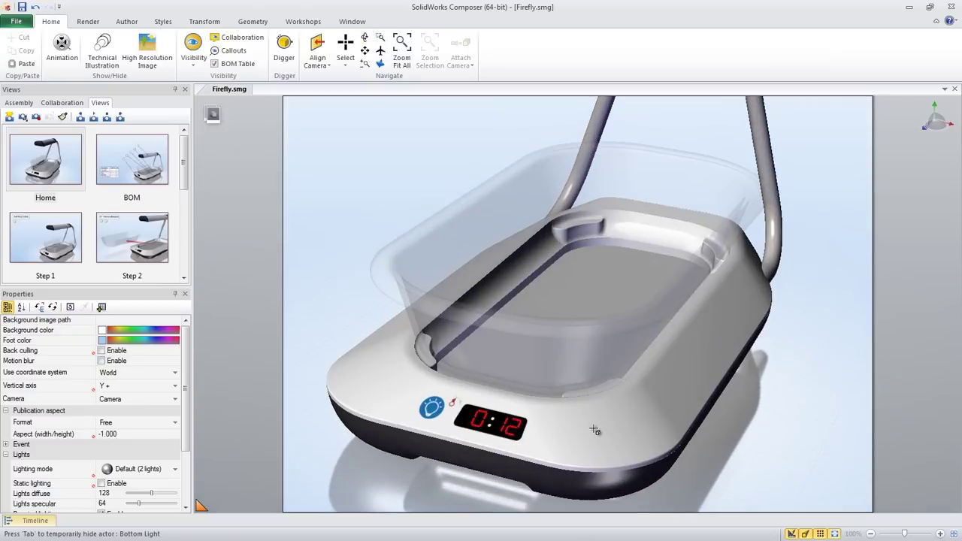
drag(593, 427, 589, 419)
key(Escape)
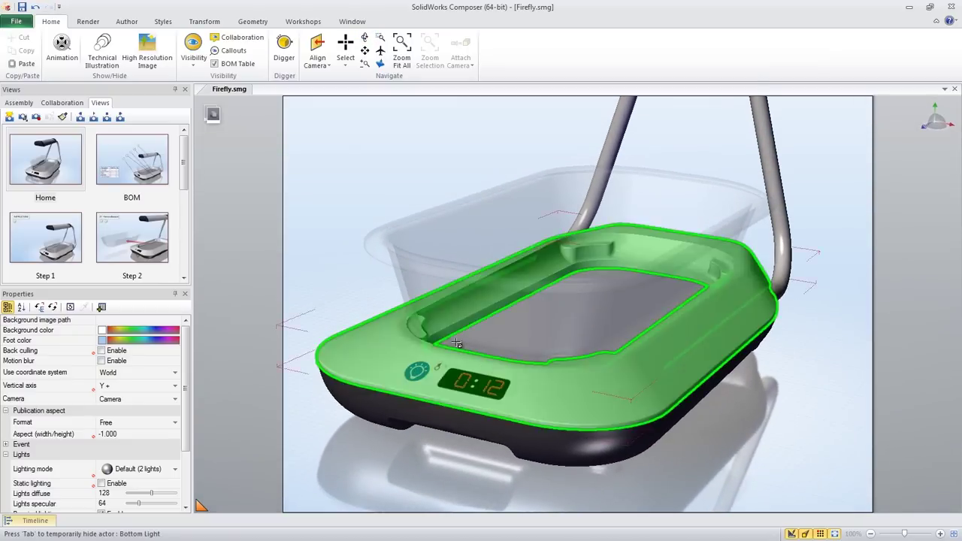
In the Render settings, turn off the floor mirror reflection and toggle the ground shadow
click(85, 23)
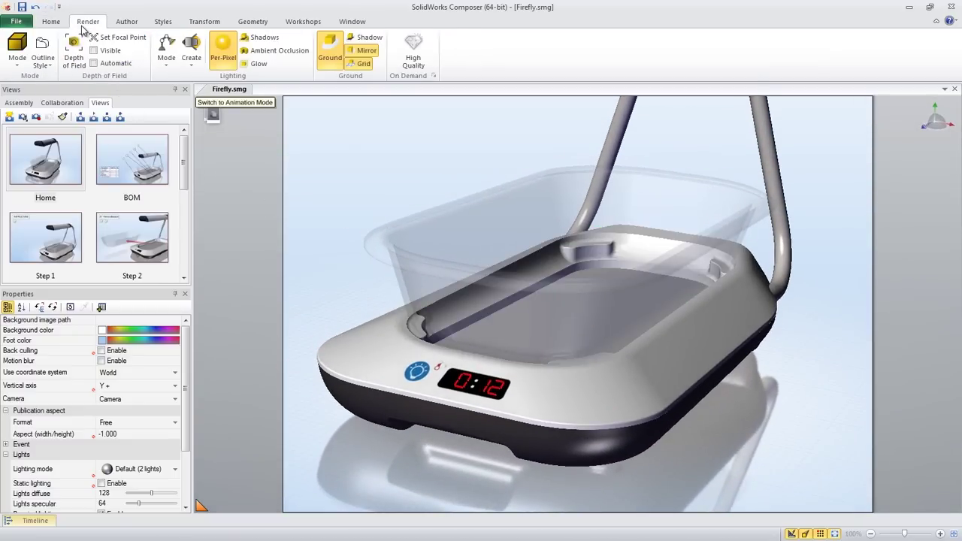
click(17, 60)
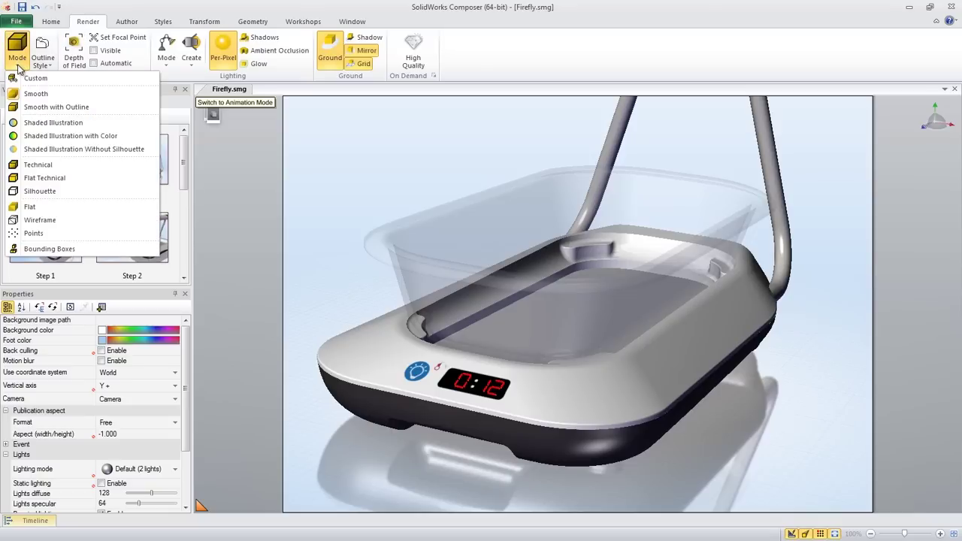
click(17, 66)
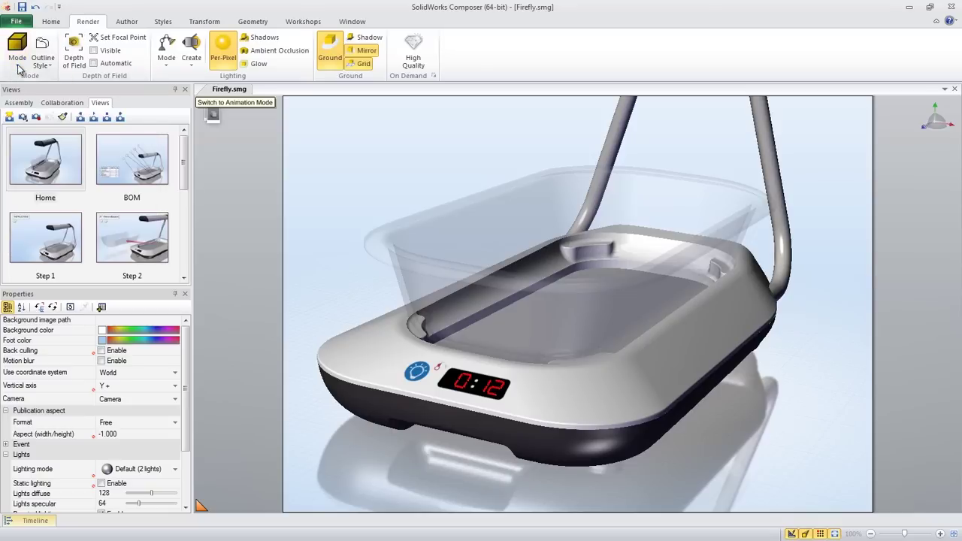
click(360, 51)
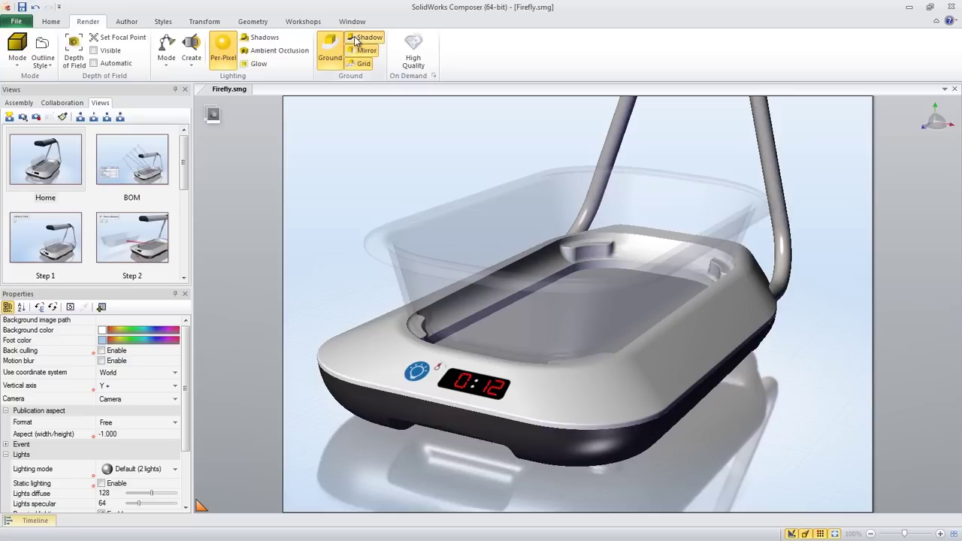
click(358, 40)
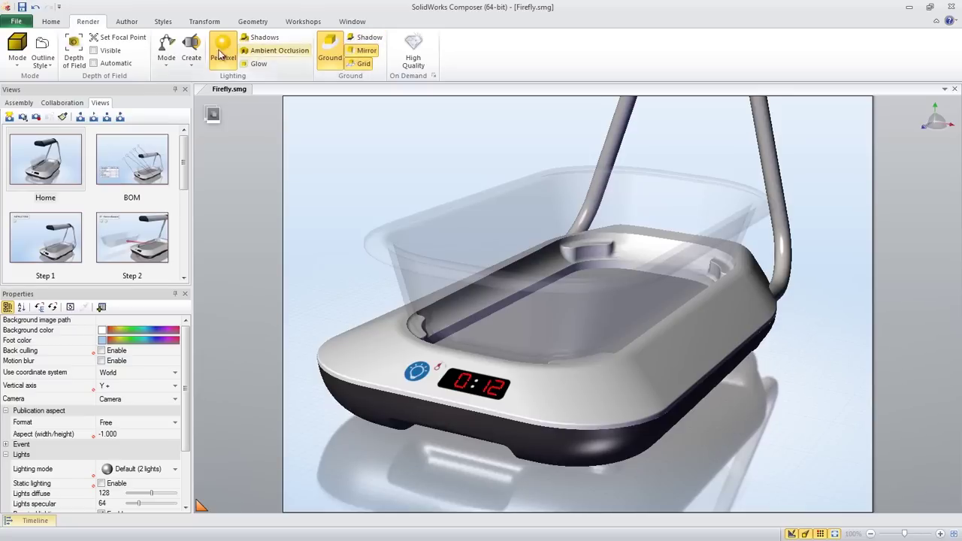
Enable depth of field, hide the bassinet, and render the view in High Quality
click(81, 56)
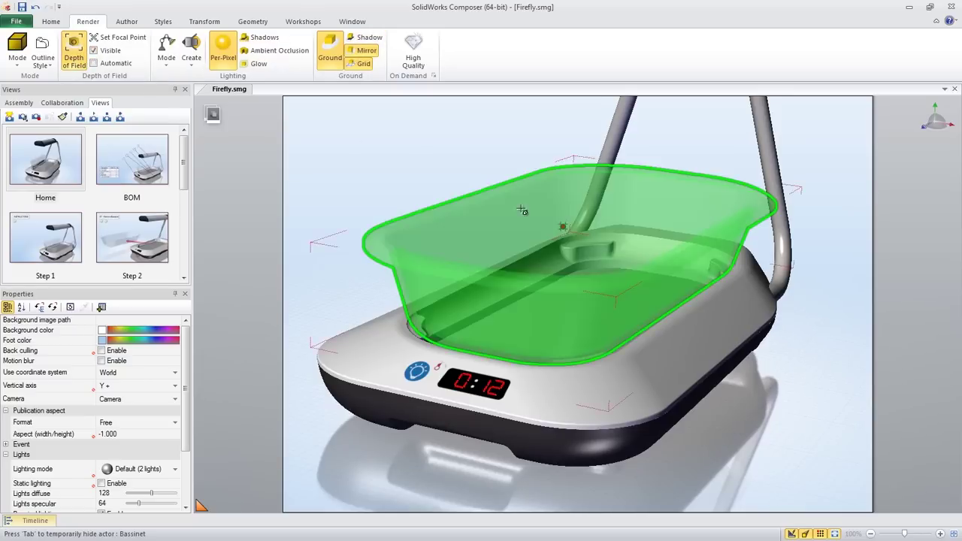
key(Tab)
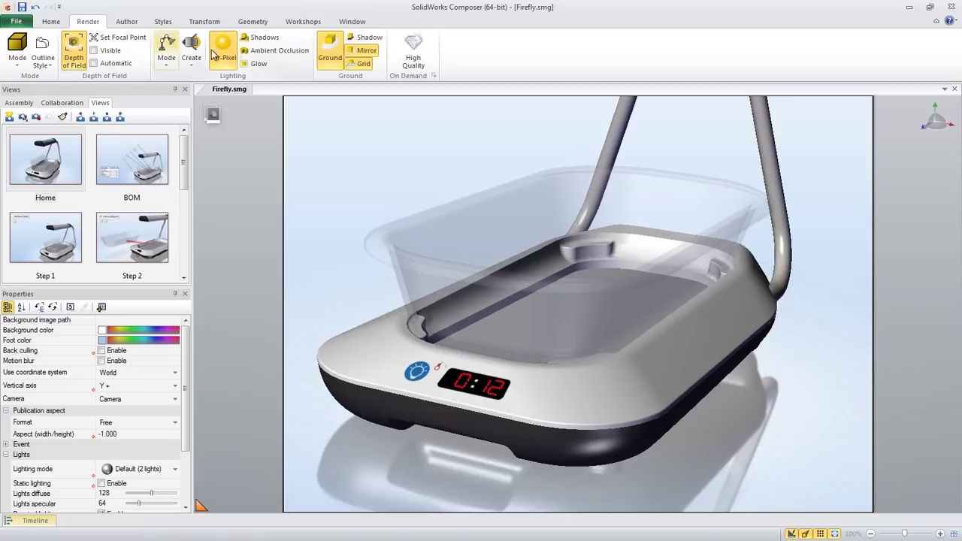
click(410, 47)
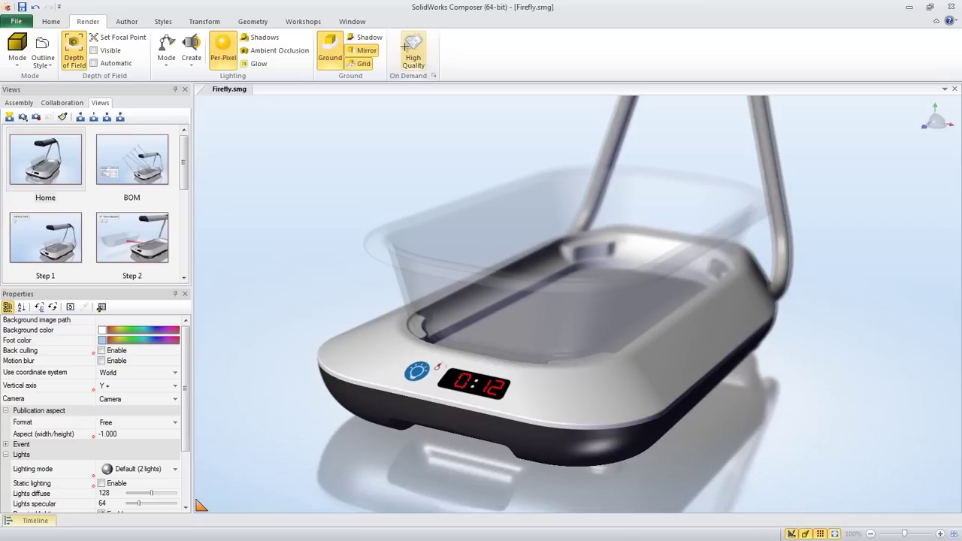
Tilt the BOM view's balloon alignment line more steeply, then switch to the Step 1 view
click(165, 169)
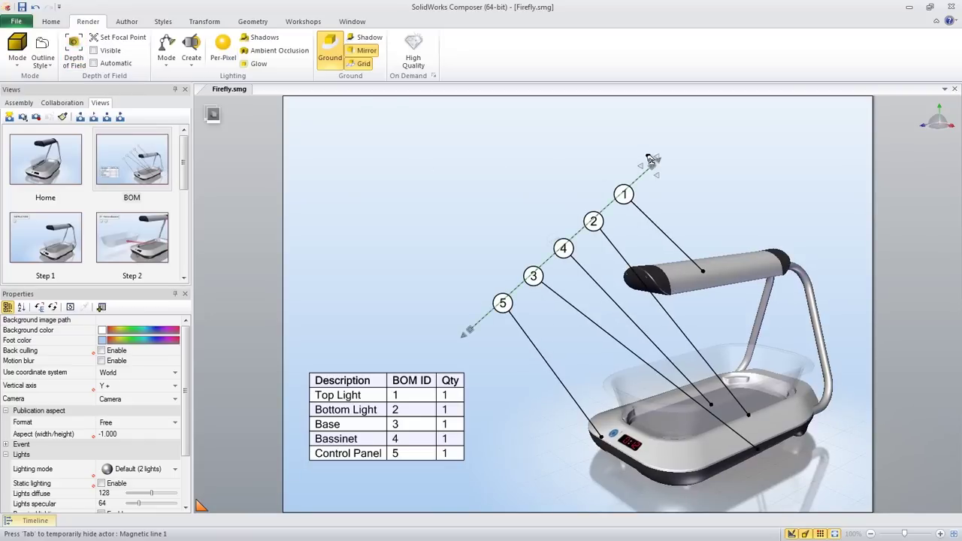
drag(652, 165, 619, 131)
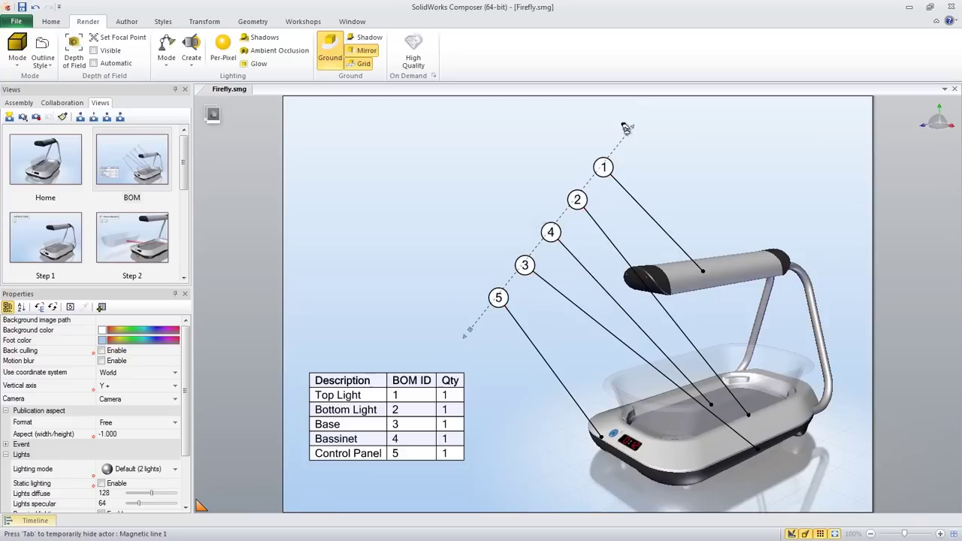
click(46, 223)
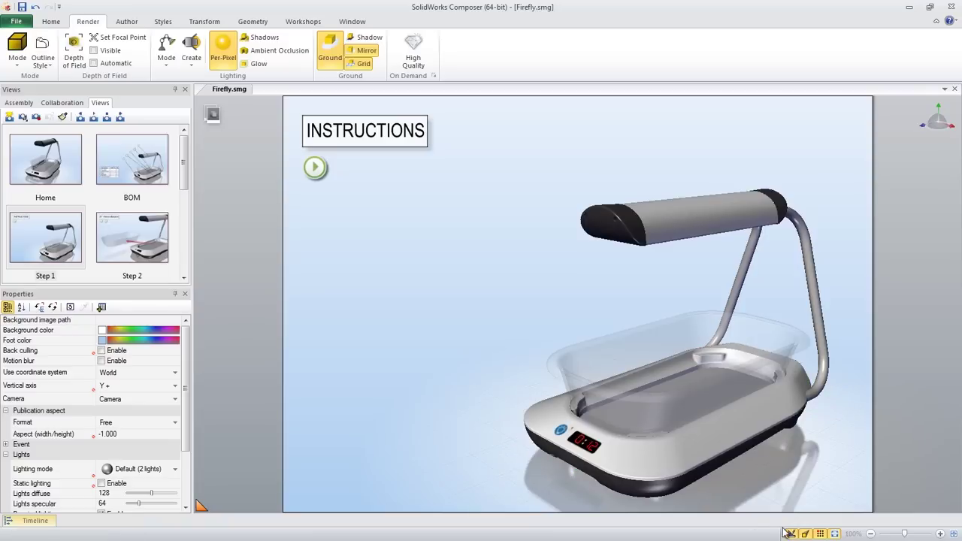
Step the instructions from step 1 through #4 Replace Bassinet to #5 Press Button
click(315, 167)
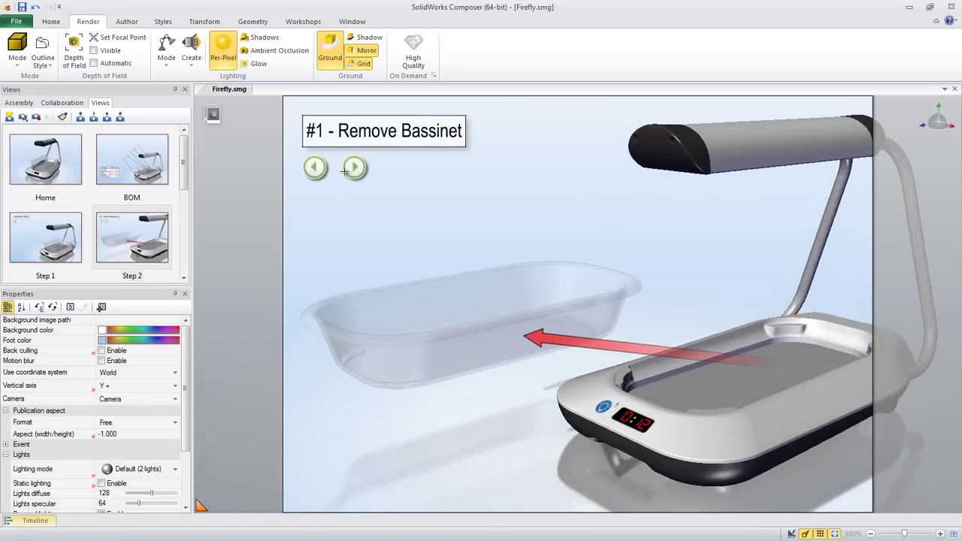
click(354, 167)
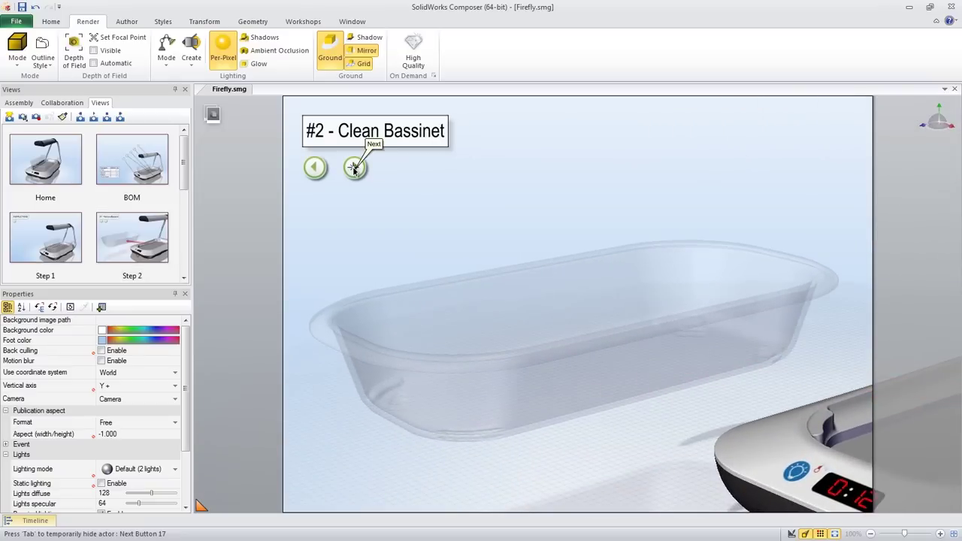
click(355, 168)
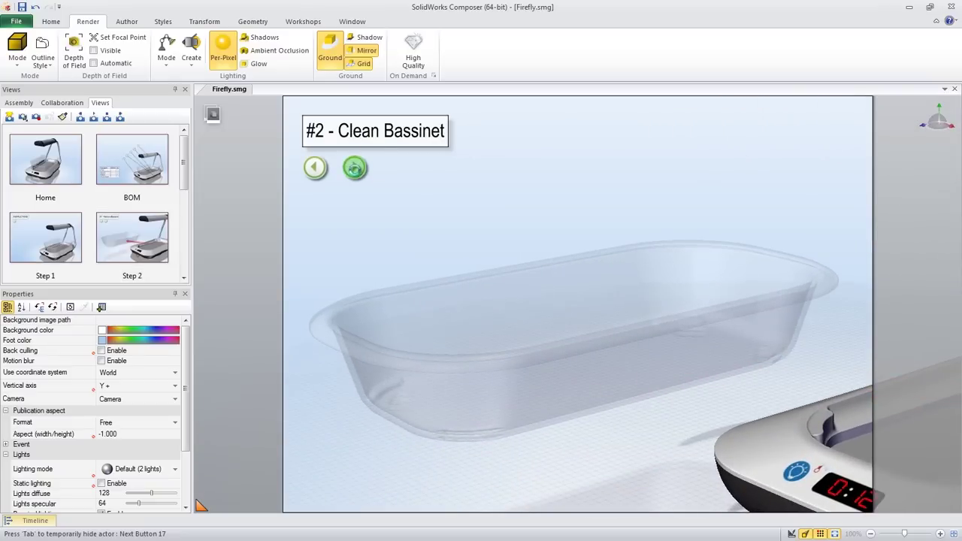
click(354, 168)
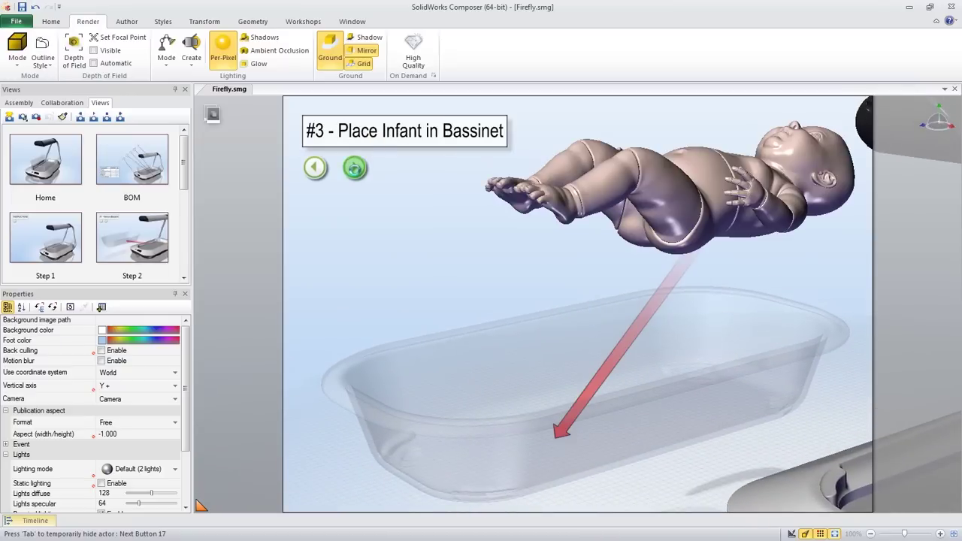
click(354, 168)
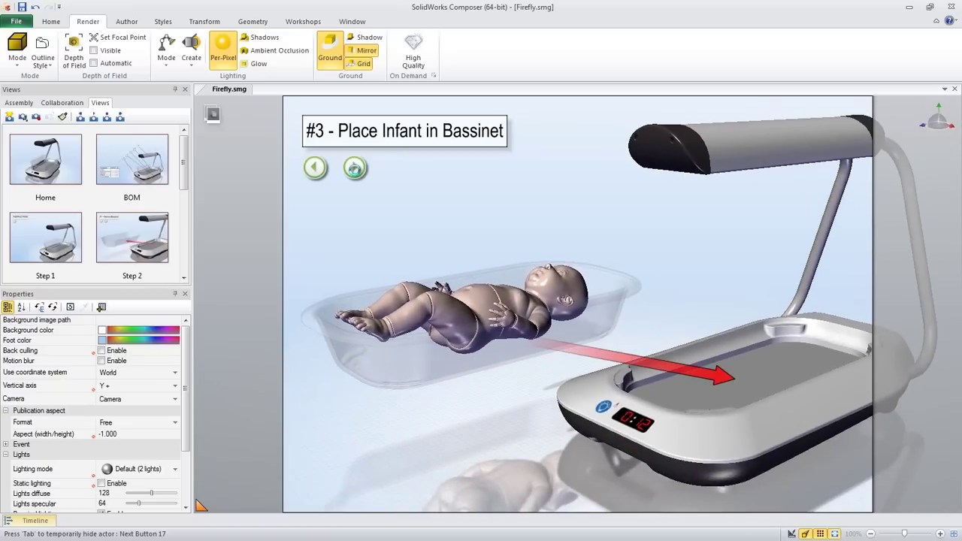
click(355, 167)
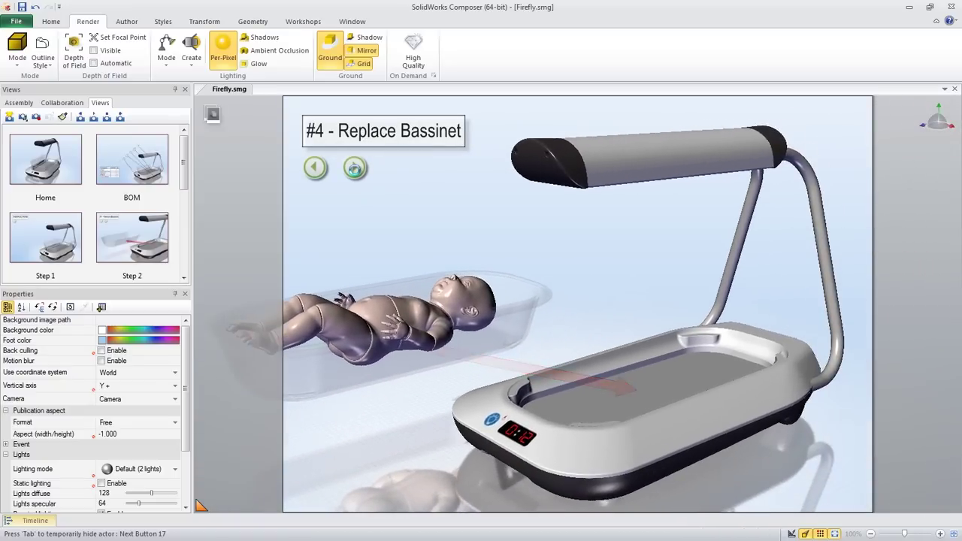
click(354, 168)
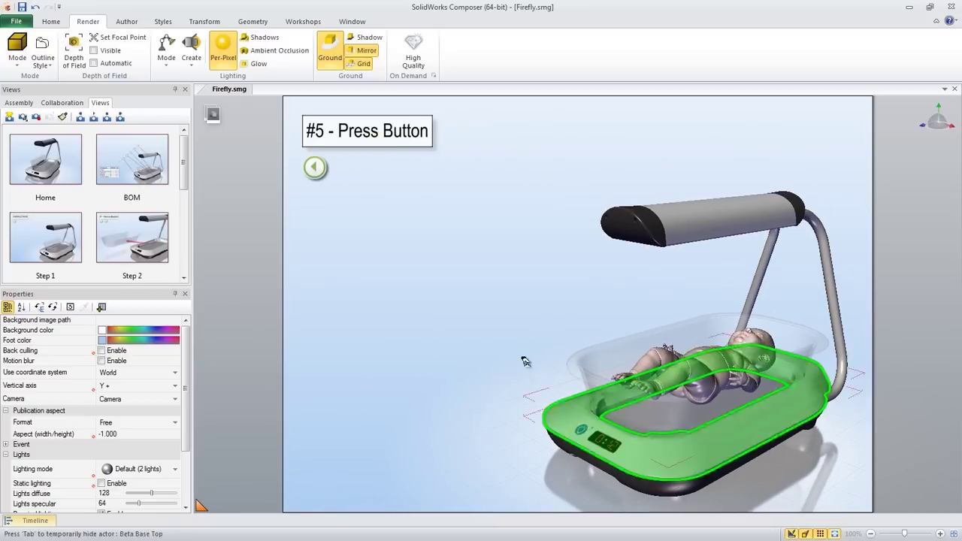
Draw a fully opaque red gradient arrow pointing down at the blue button
click(128, 22)
click(114, 50)
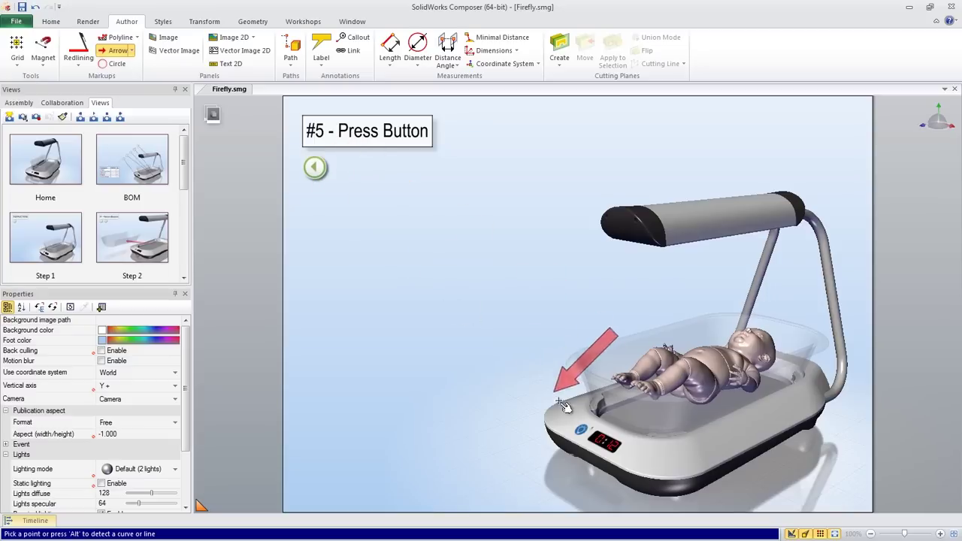
click(582, 431)
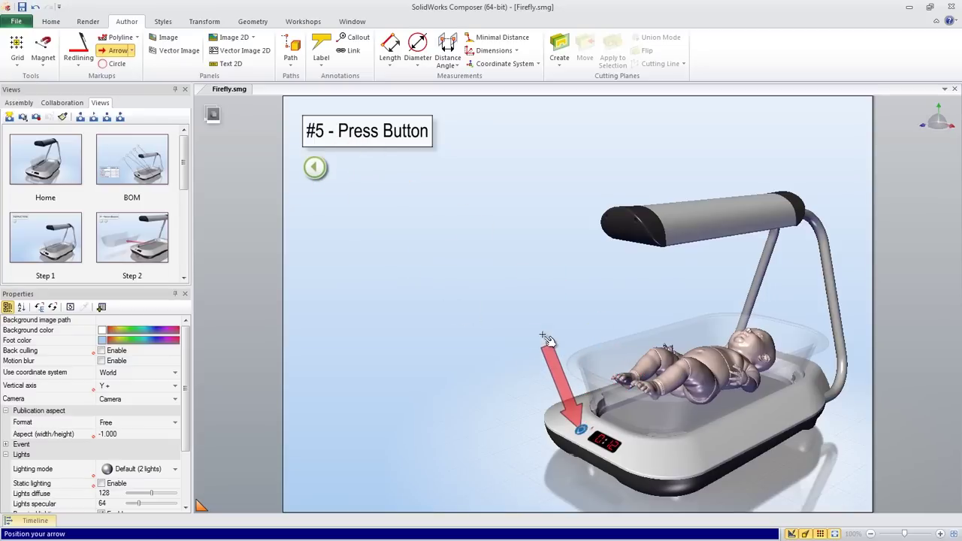
click(523, 276)
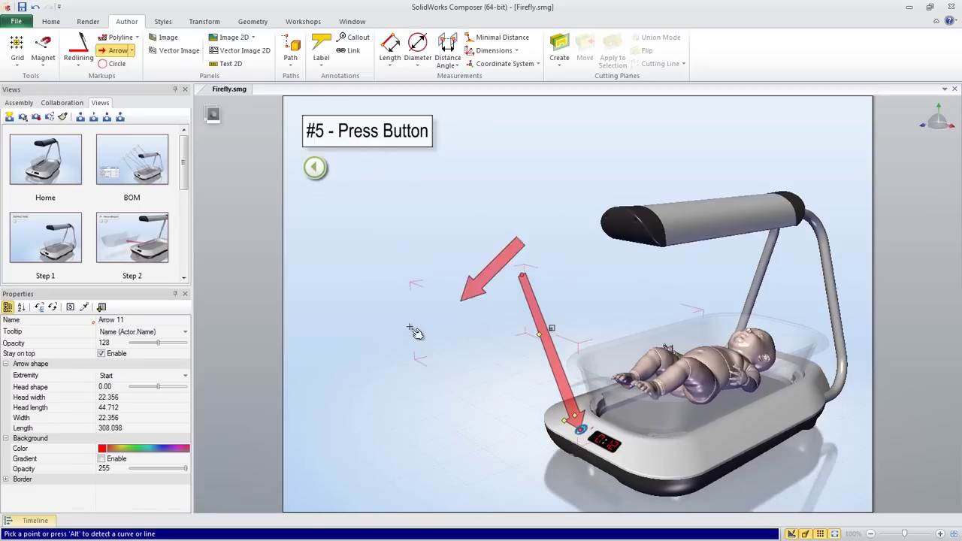
click(102, 459)
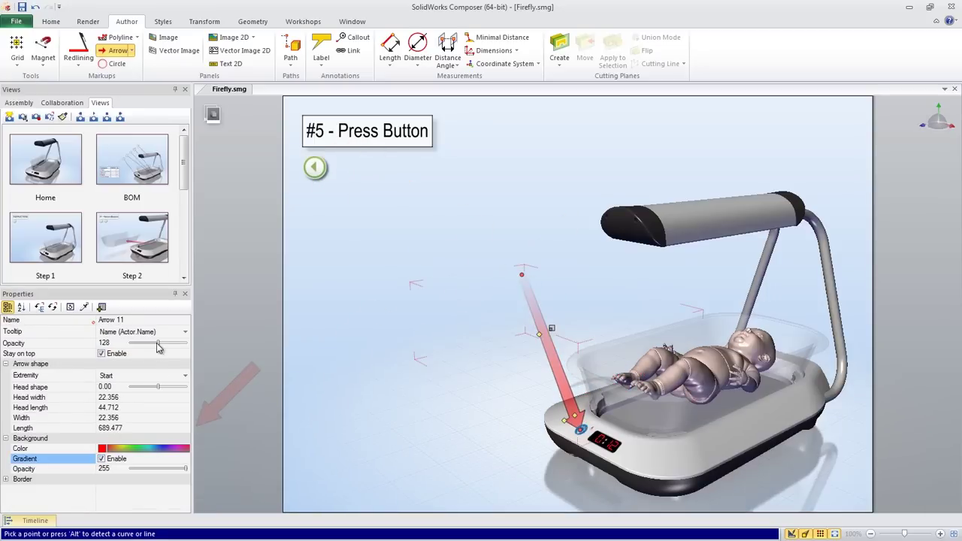
drag(158, 346, 184, 343)
key(Escape)
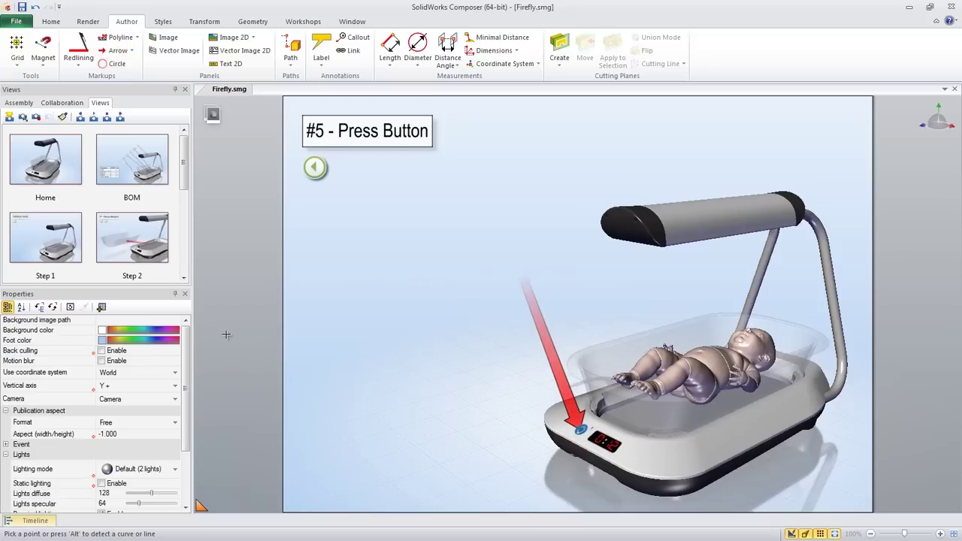
Add a Digger close-up on the button and 0:12 display, zoomed in and enlarged
click(51, 21)
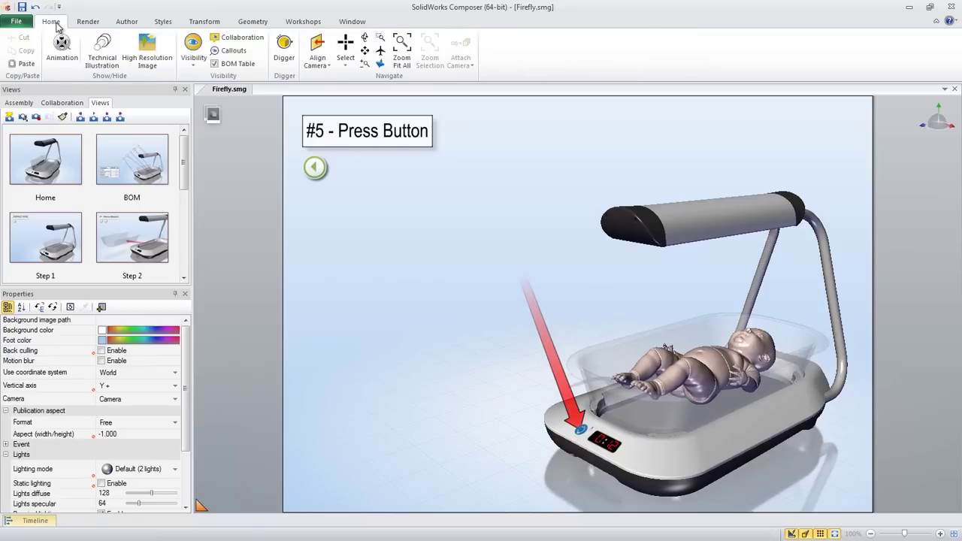
click(284, 49)
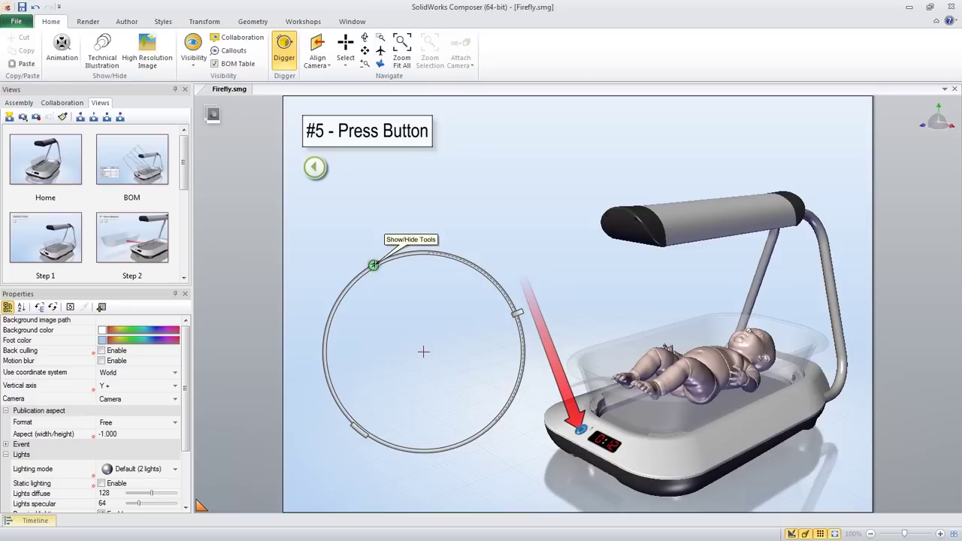
mouse_move(321, 309)
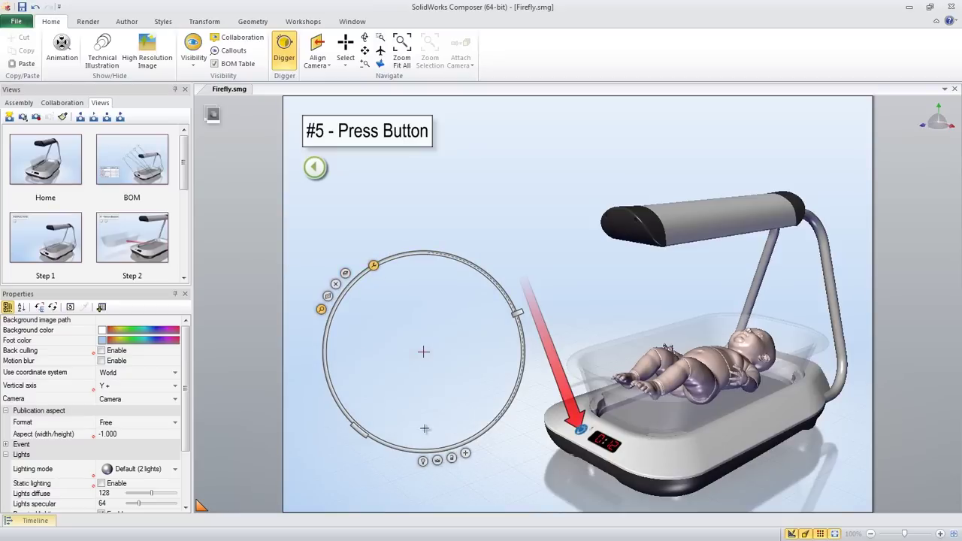
drag(465, 453, 596, 434)
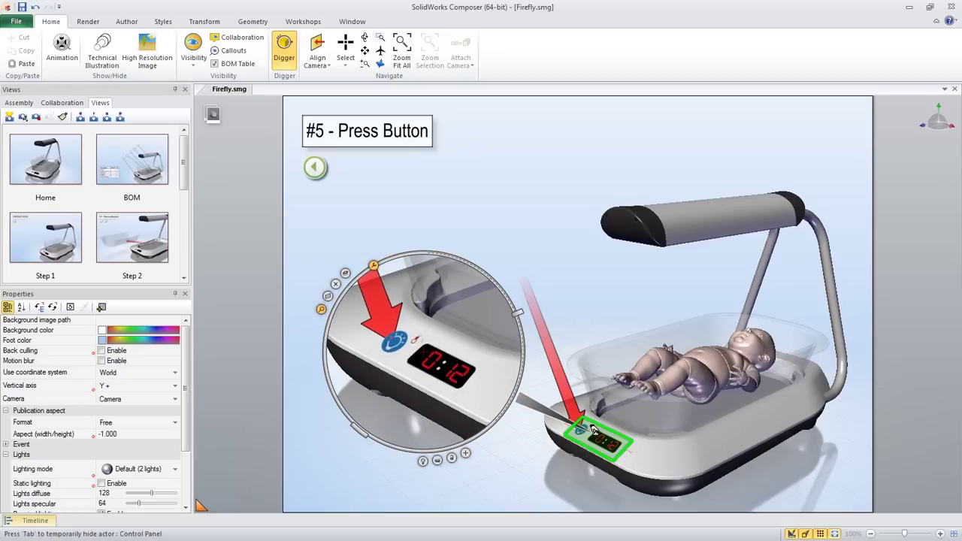
drag(519, 311, 495, 273)
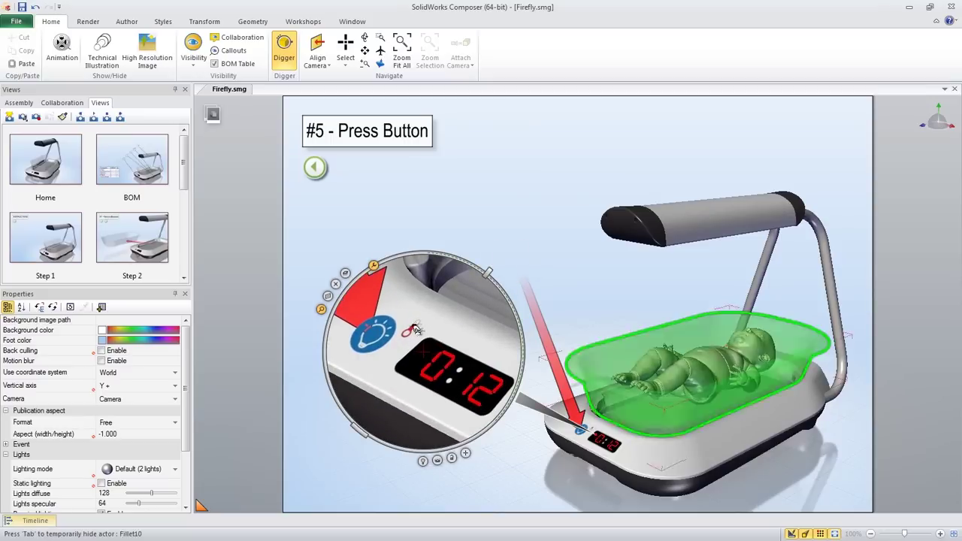
drag(359, 434, 341, 456)
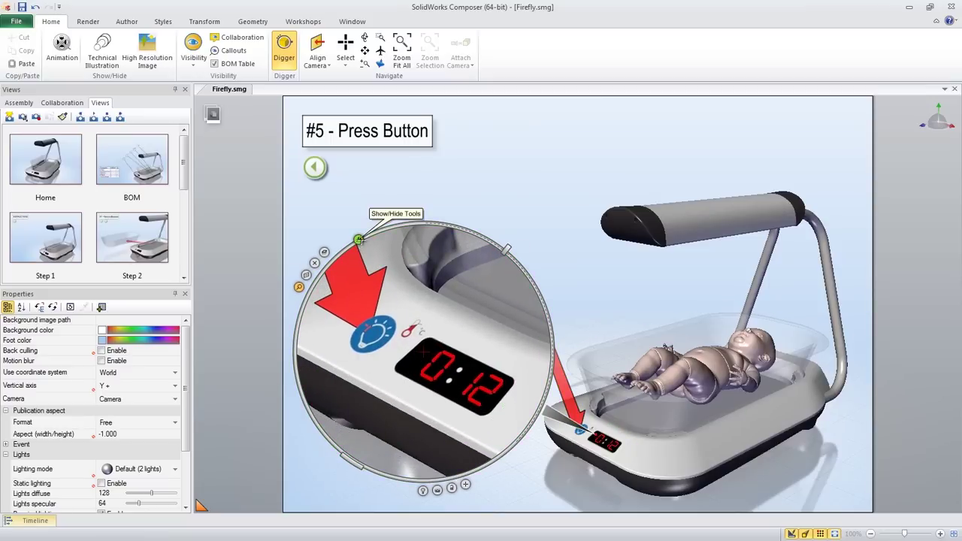
Update the Step 7 view with the close-up scene and check playback with Previous and Next
scroll(158, 242, down, 2)
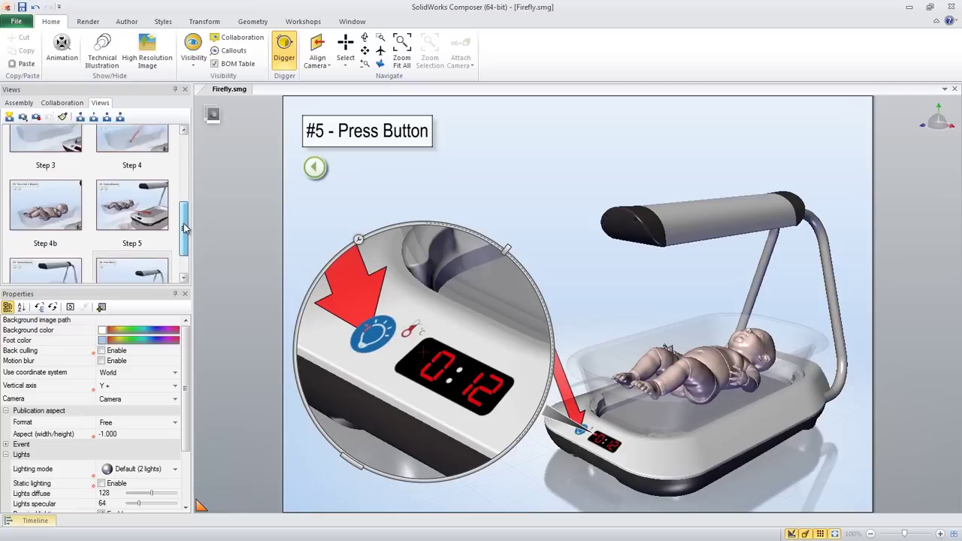
scroll(158, 242, down, 2)
click(158, 242)
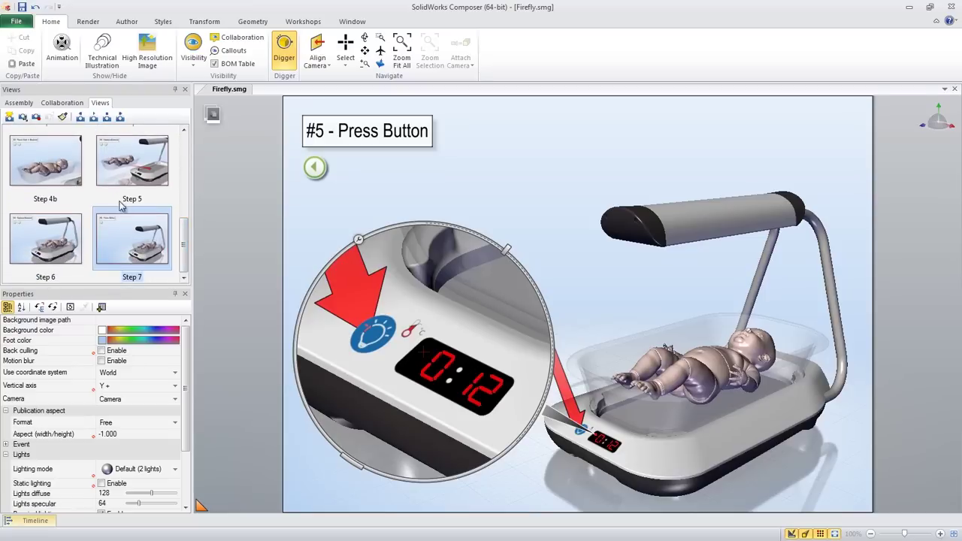
click(36, 117)
click(82, 118)
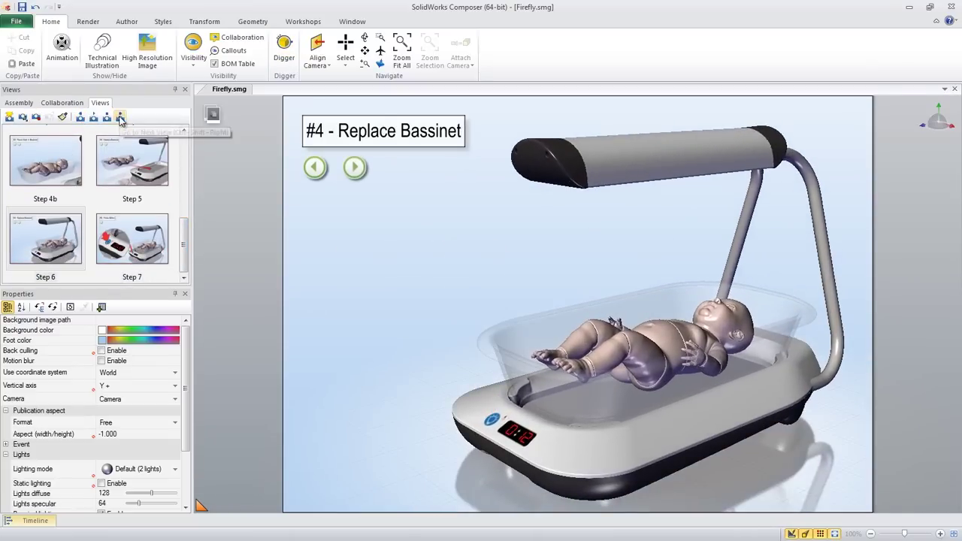
click(120, 117)
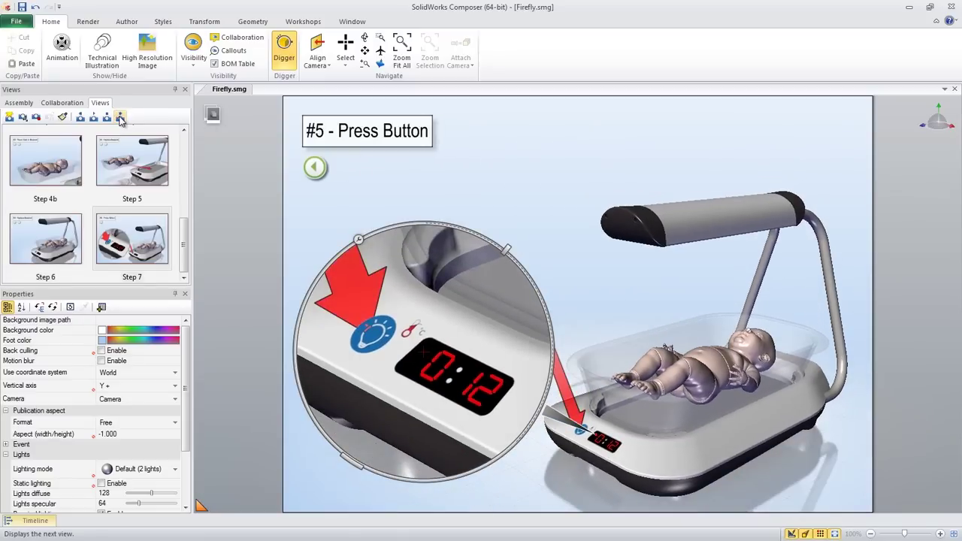
Preview a 1280×905 high-resolution image of the Press Button scene via Technical Illustration
click(105, 68)
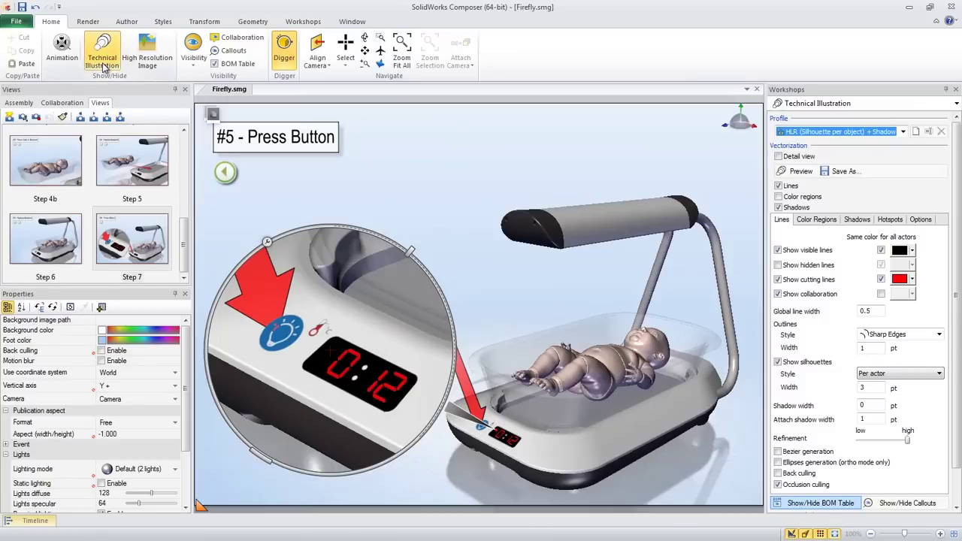
click(147, 66)
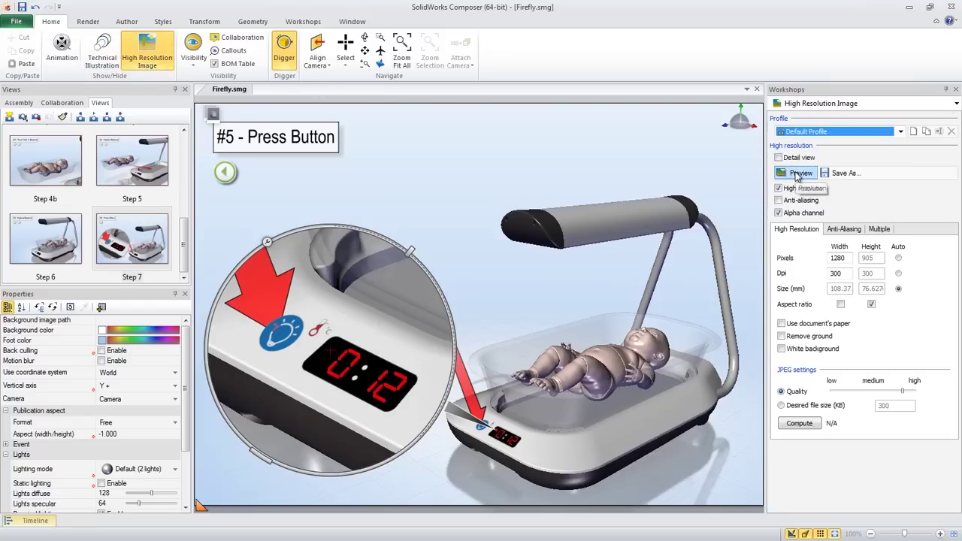
click(797, 175)
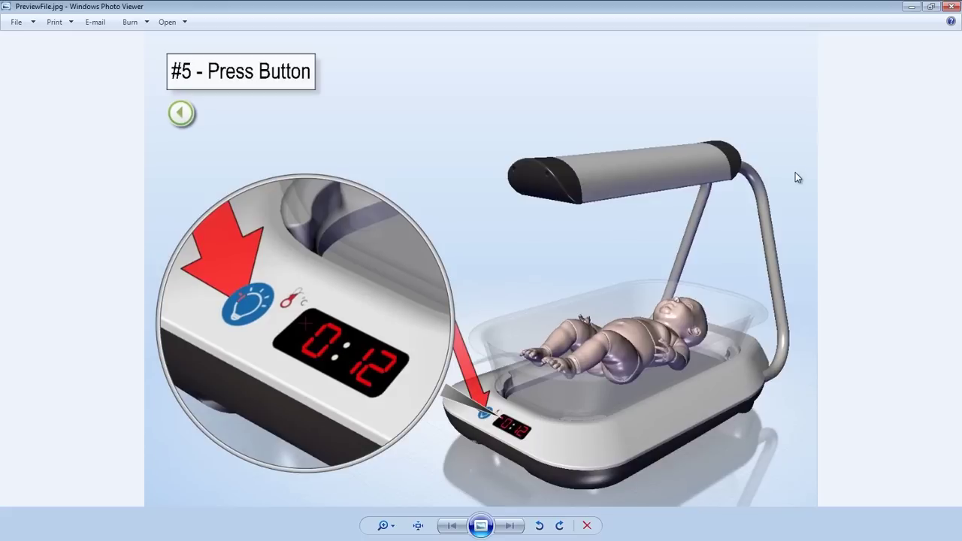